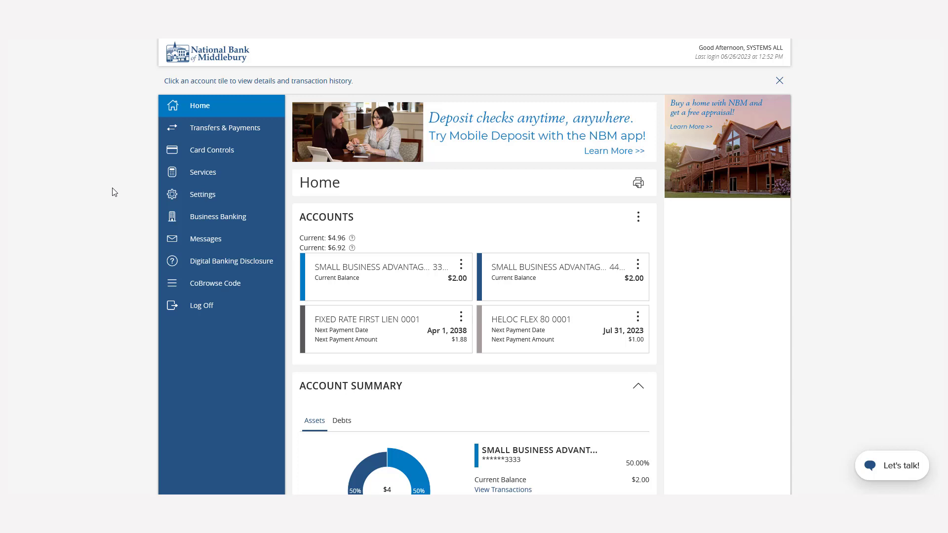
Create a new user role named Demo Role in the business banking user roles.
left_click(224, 217)
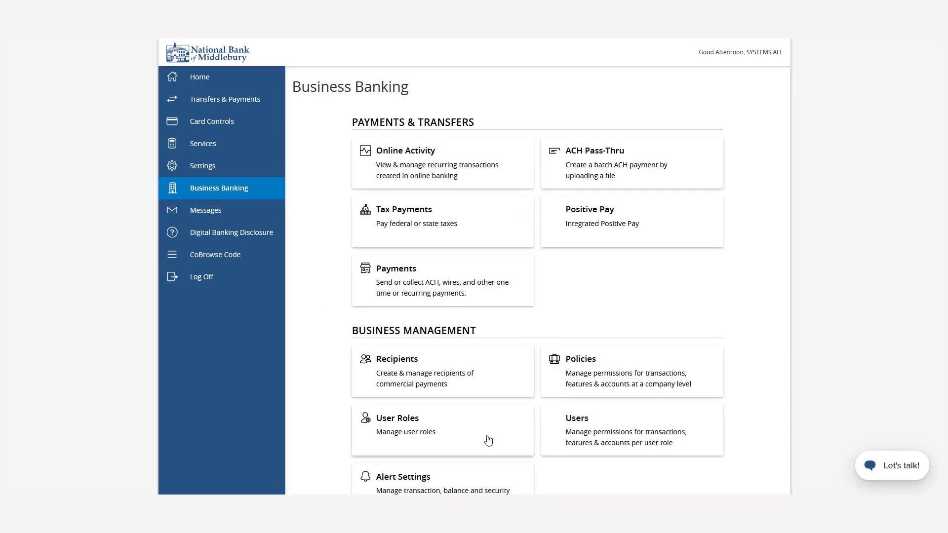
left_click(487, 439)
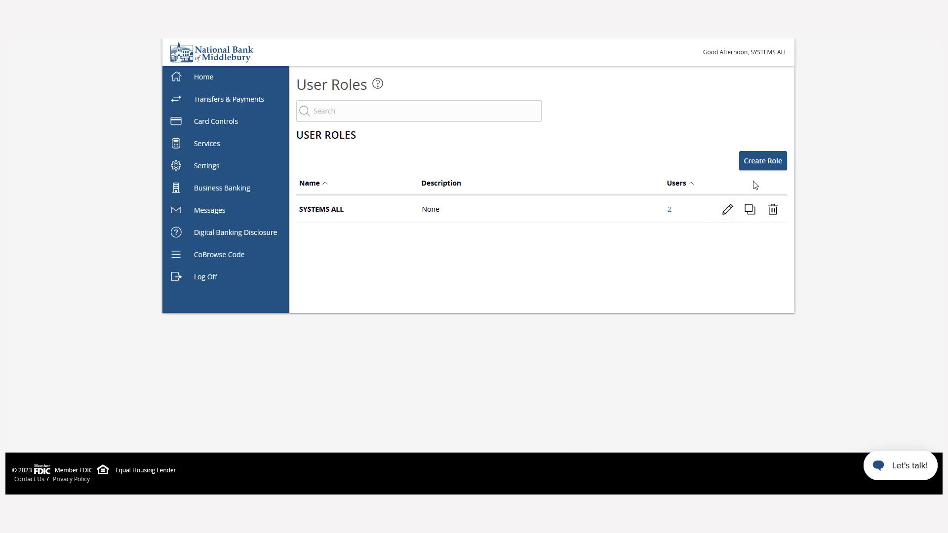
left_click(763, 168)
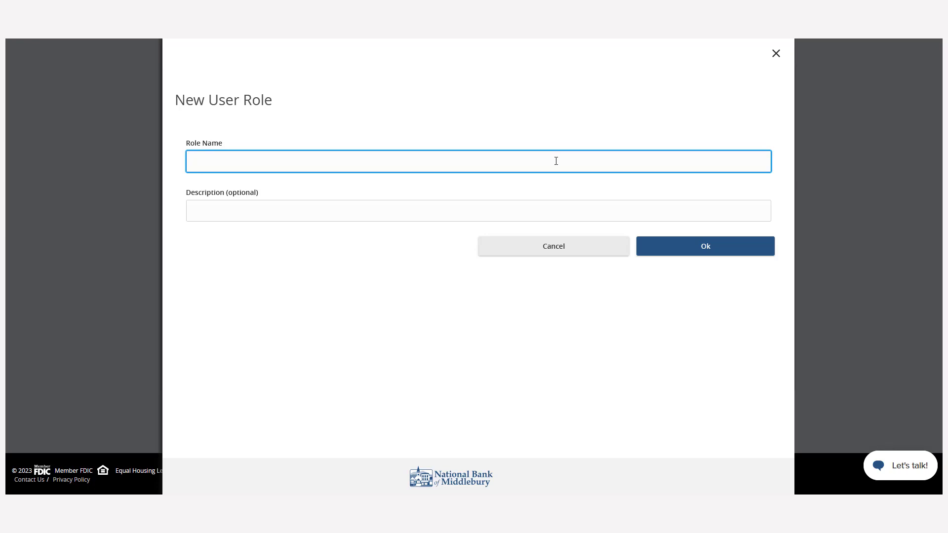
type("Demo Role")
left_click(711, 260)
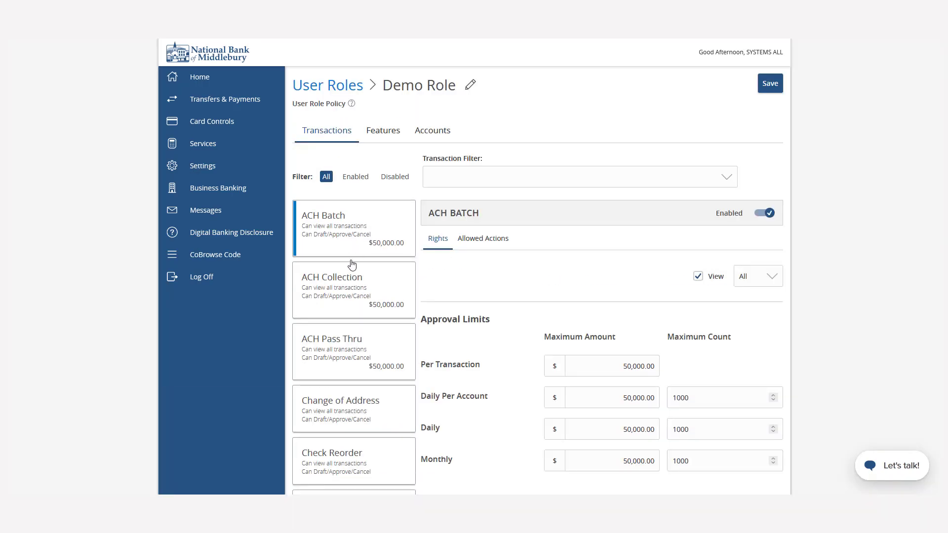
Show the details of ACH Collection's existing allowed action and open that action for editing.
left_click(335, 290)
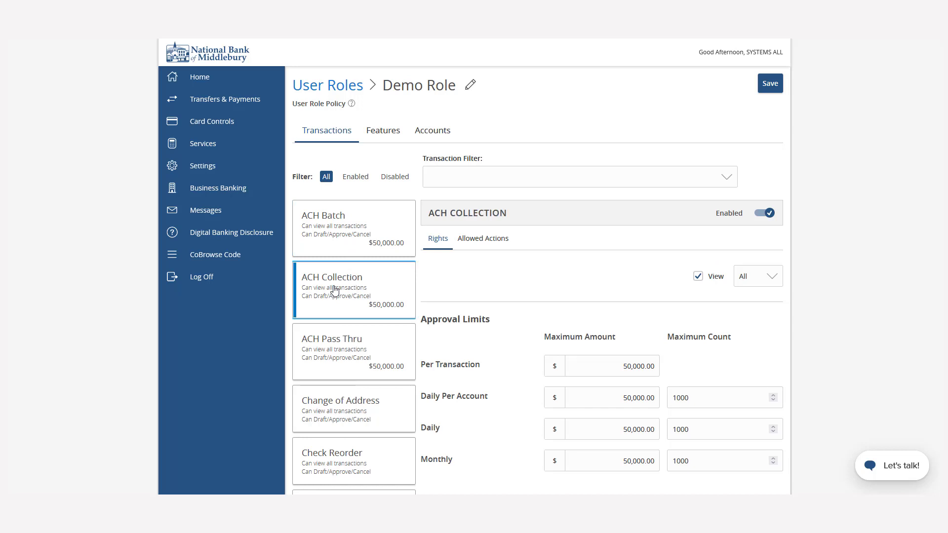
left_click(508, 247)
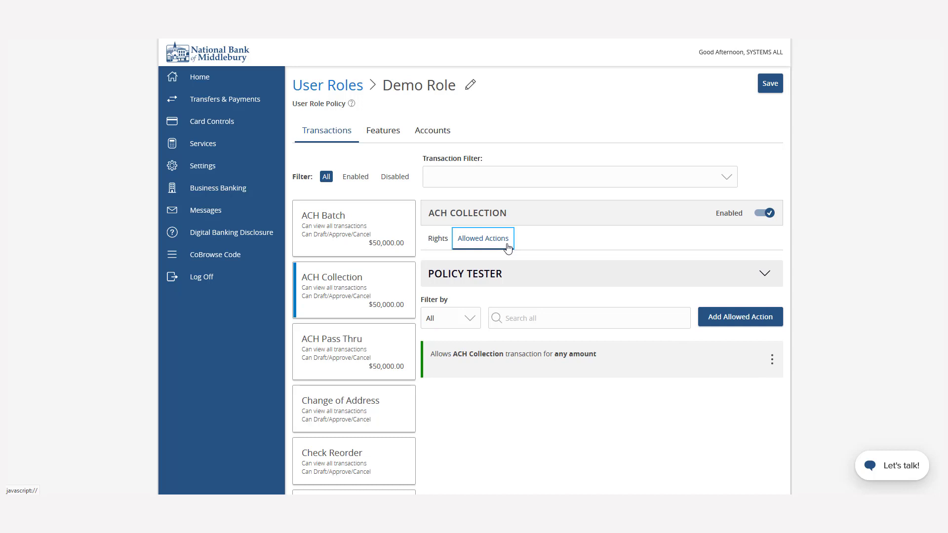
left_click(772, 360)
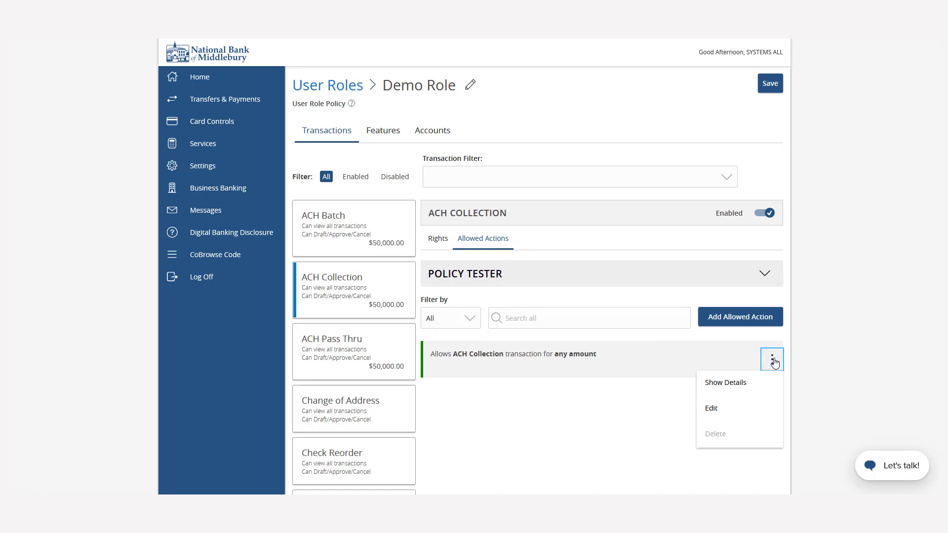
left_click(766, 385)
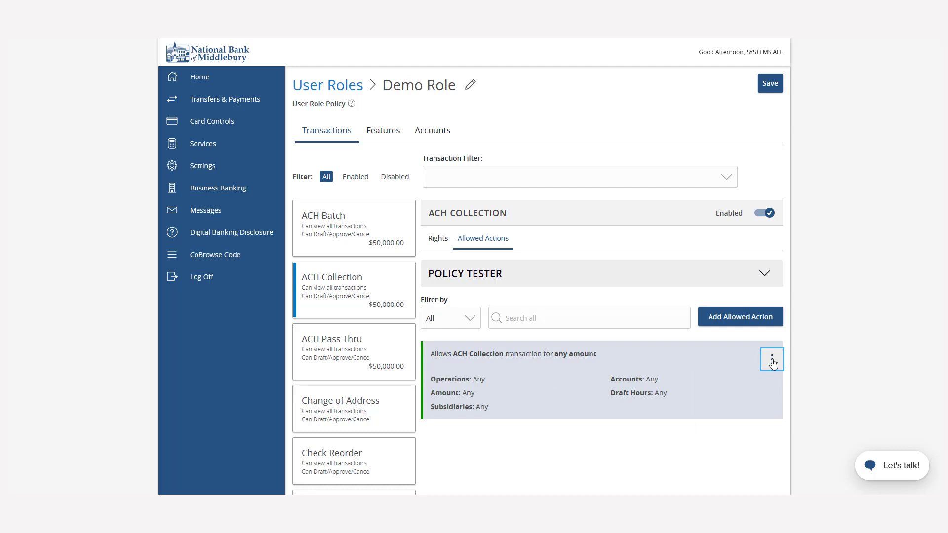
left_click(772, 360)
left_click(757, 412)
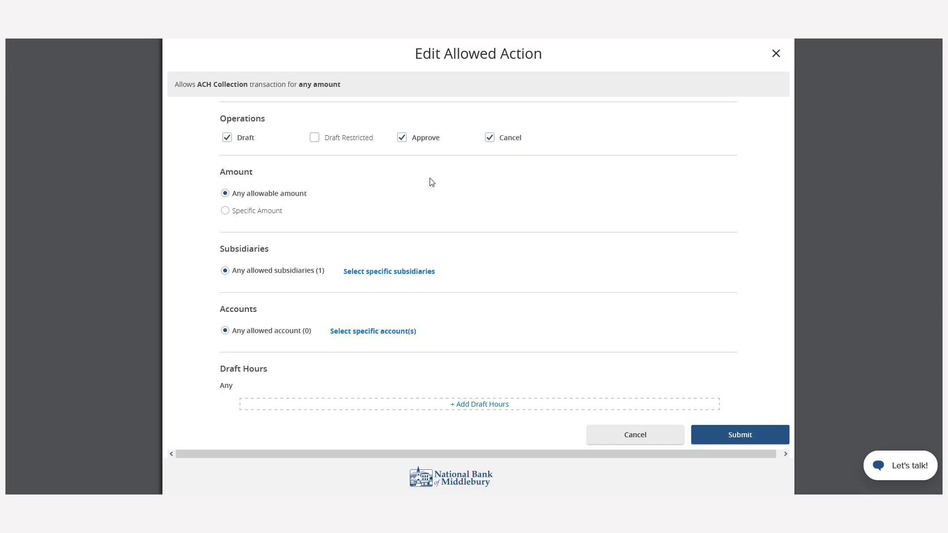
Set the allowed action to any allowable amount and the SYSTEMS G ALL subsidiary, without choosing specific accounts.
left_click(225, 212)
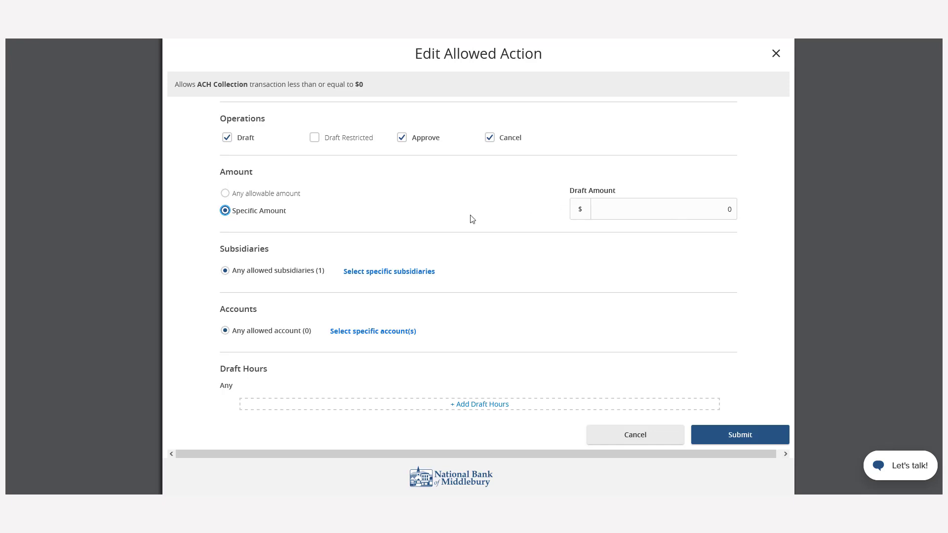
left_click(225, 195)
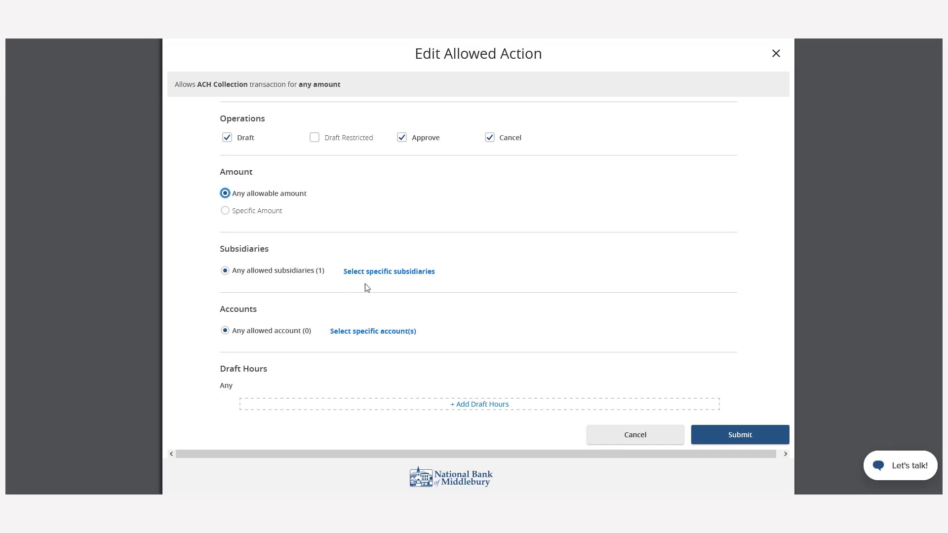
left_click(386, 272)
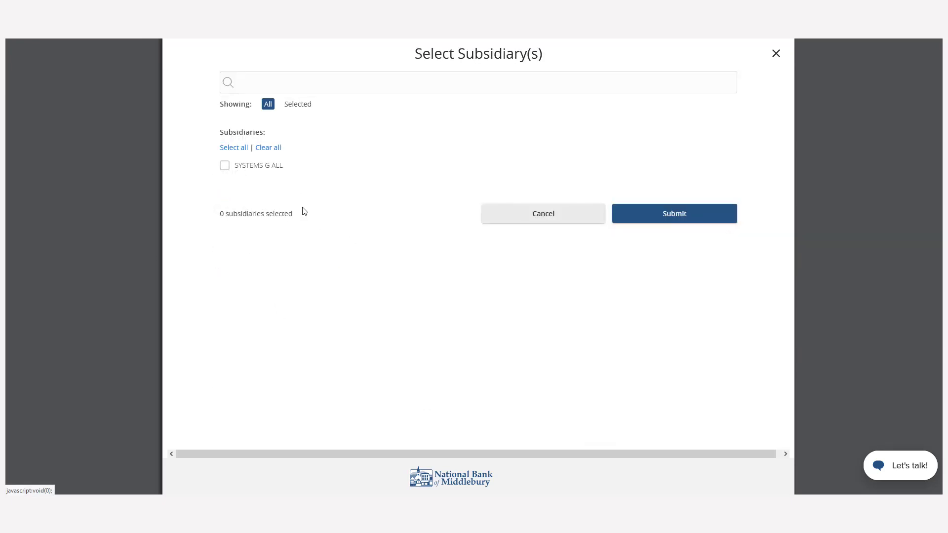
left_click(224, 167)
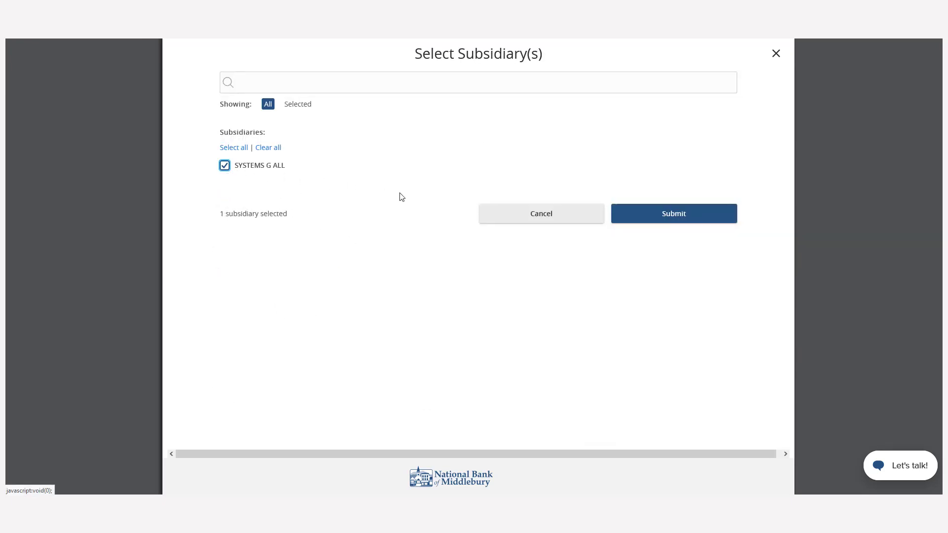
left_click(644, 217)
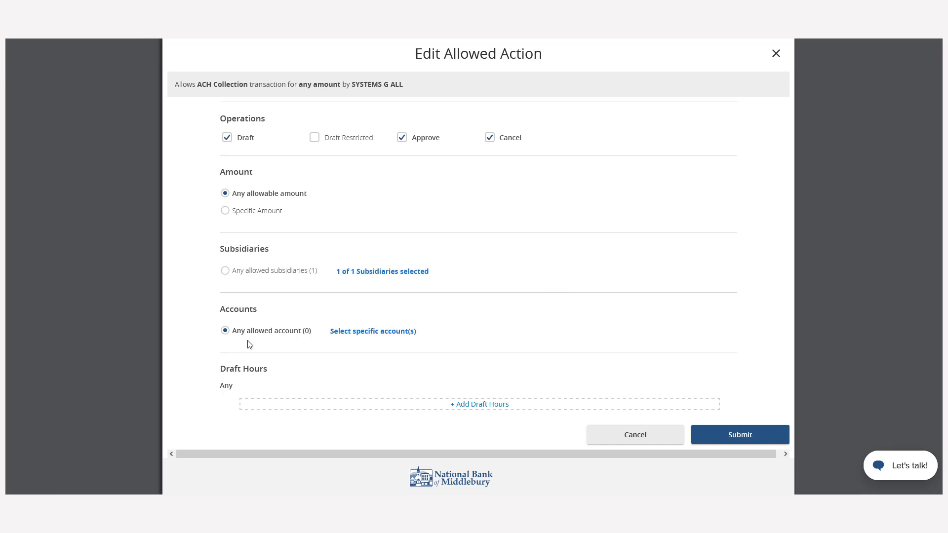
left_click(364, 336)
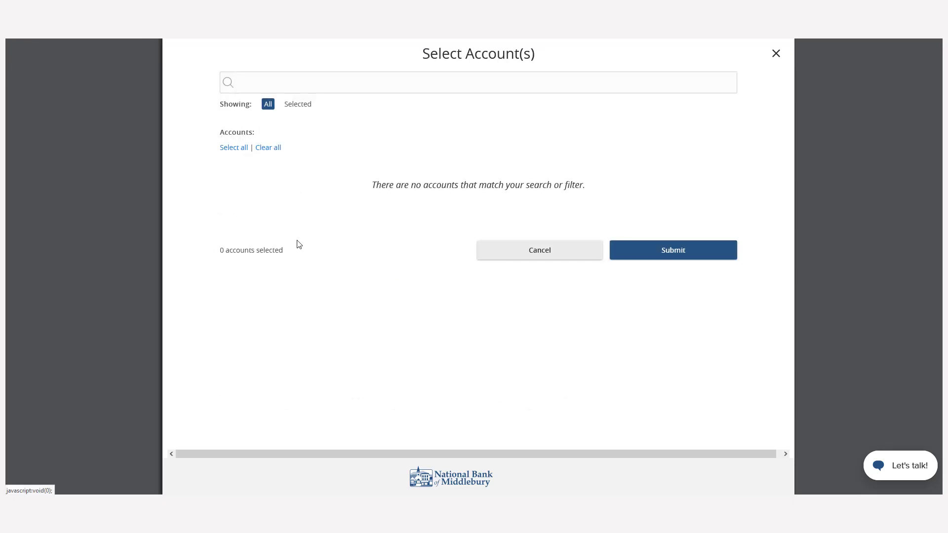
left_click(640, 257)
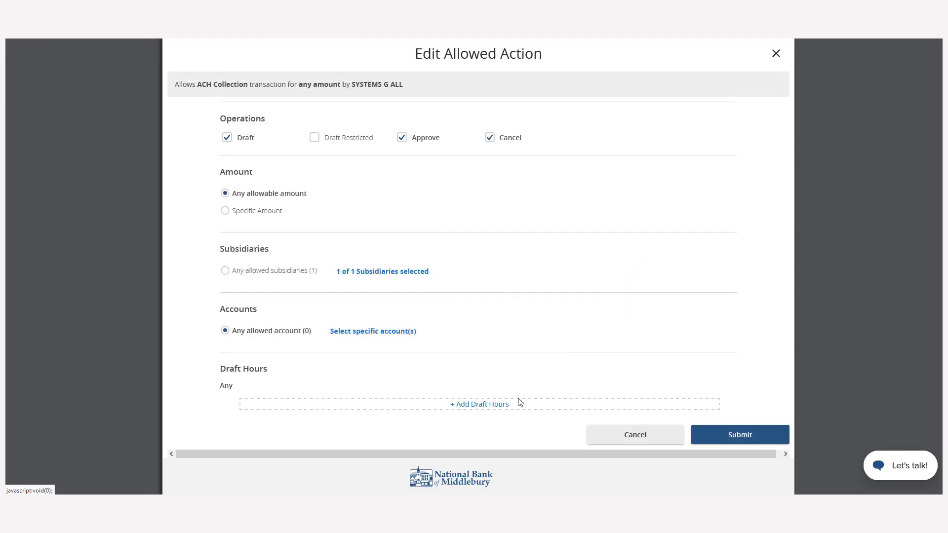
Look through the day, start hour and end hour choices for draft hours, and submit the edited allowed action without setting any.
left_click(505, 408)
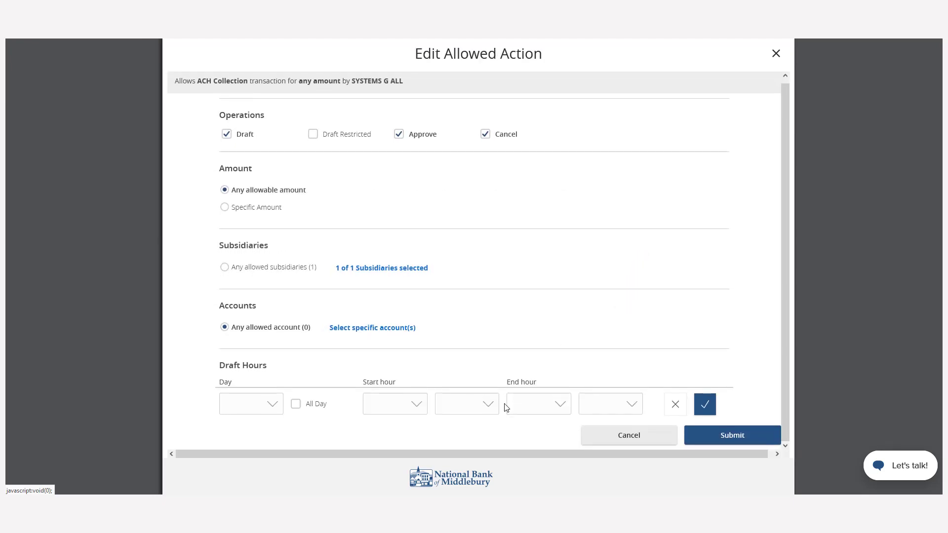
left_click(271, 412)
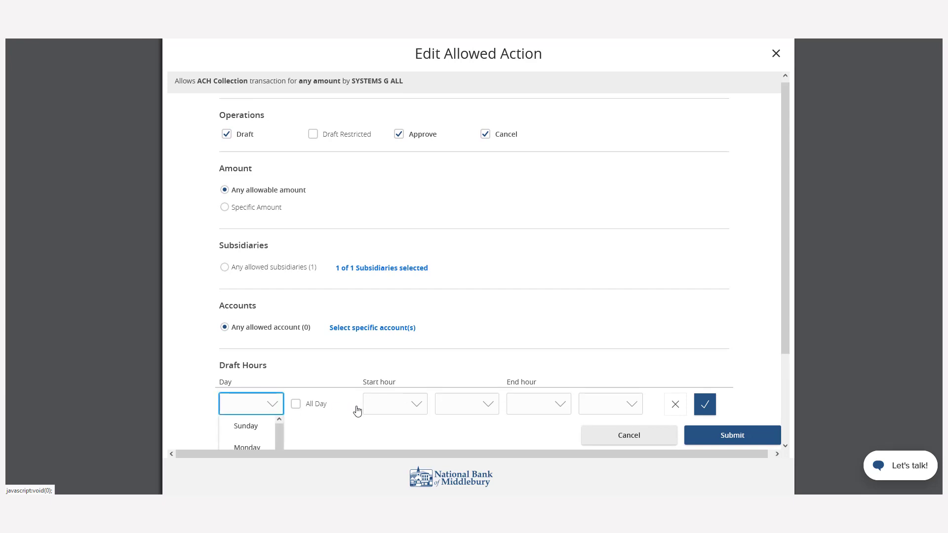
left_click(423, 411)
left_click(493, 408)
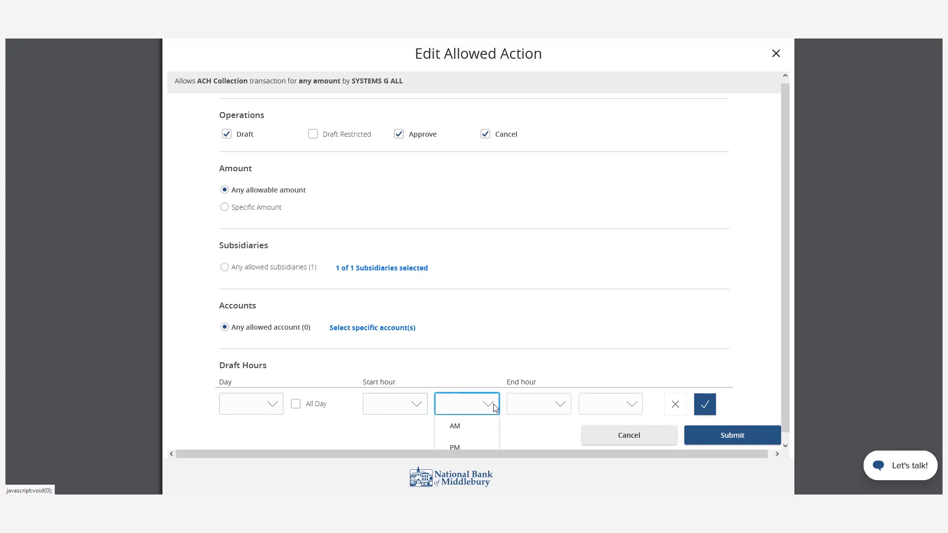
left_click(563, 409)
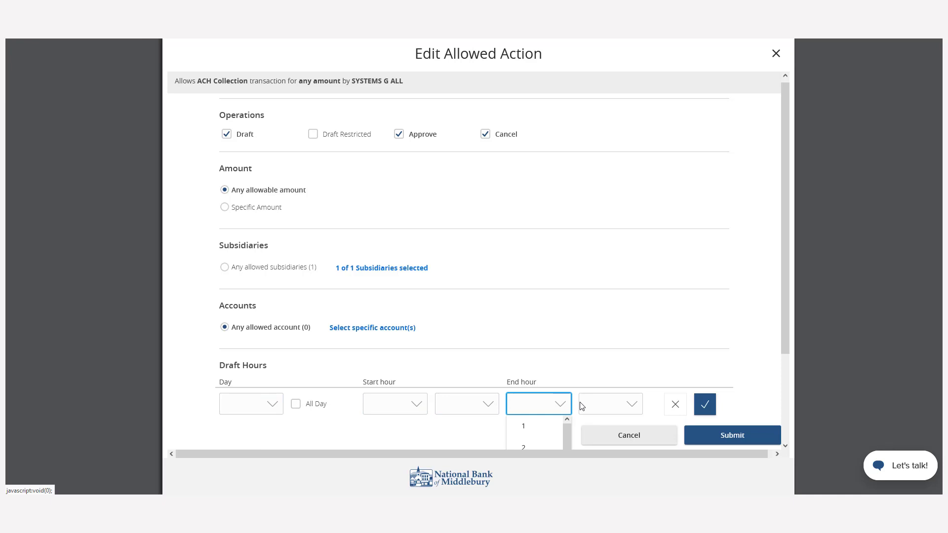
left_click(634, 406)
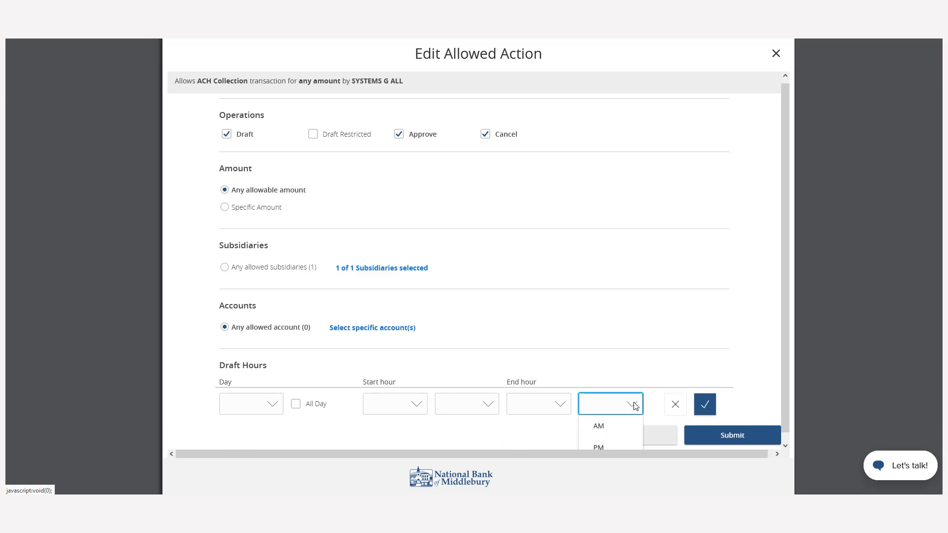
left_click(650, 409)
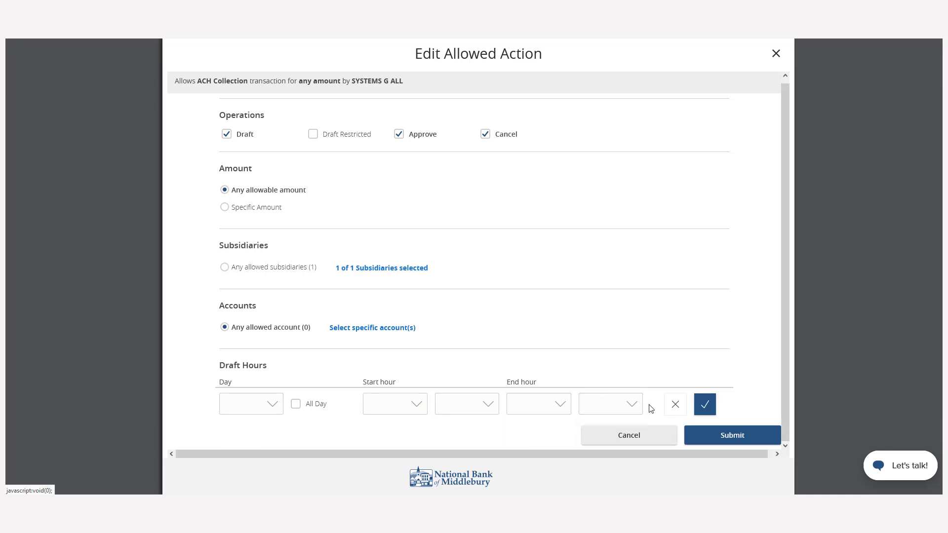
left_click(724, 437)
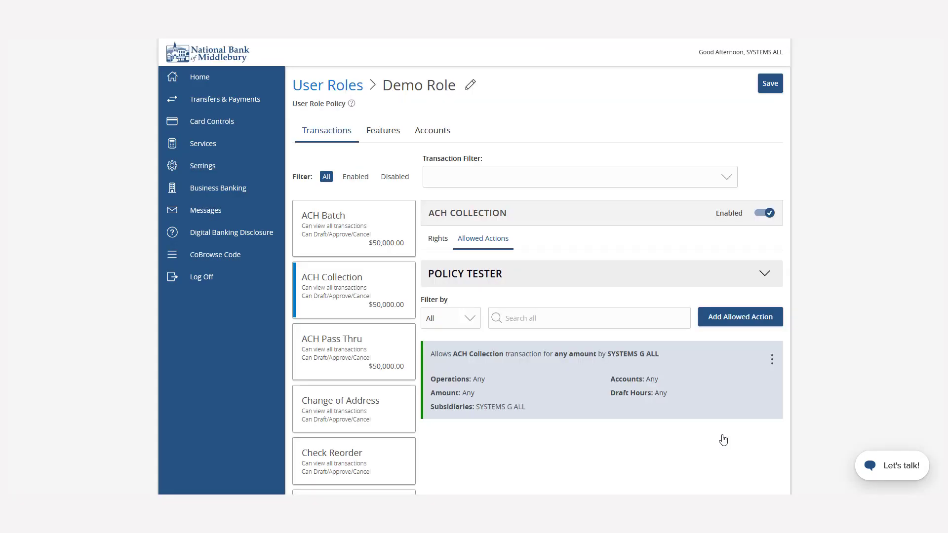
Inspect ACH Collection's policy tester and view rights options, and examine Check Reorder's rights.
left_click(764, 274)
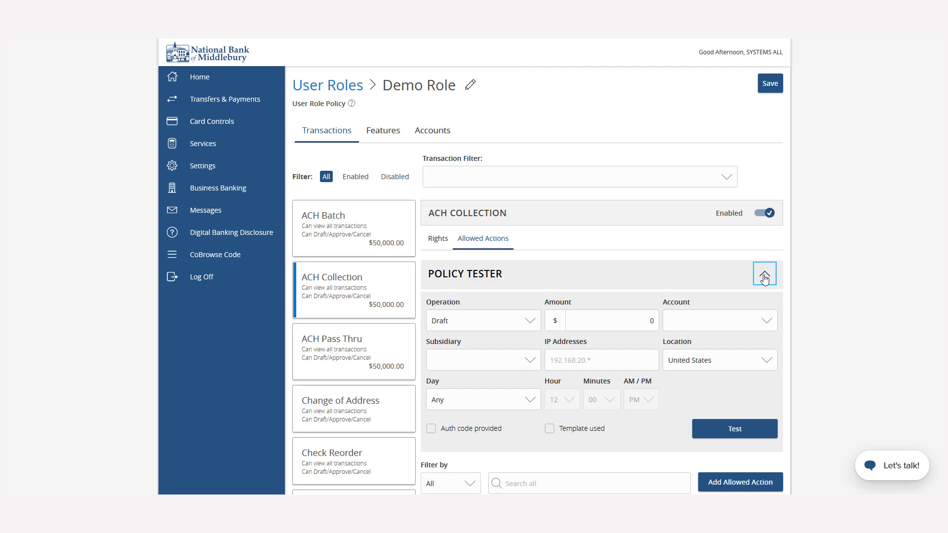
left_click(764, 279)
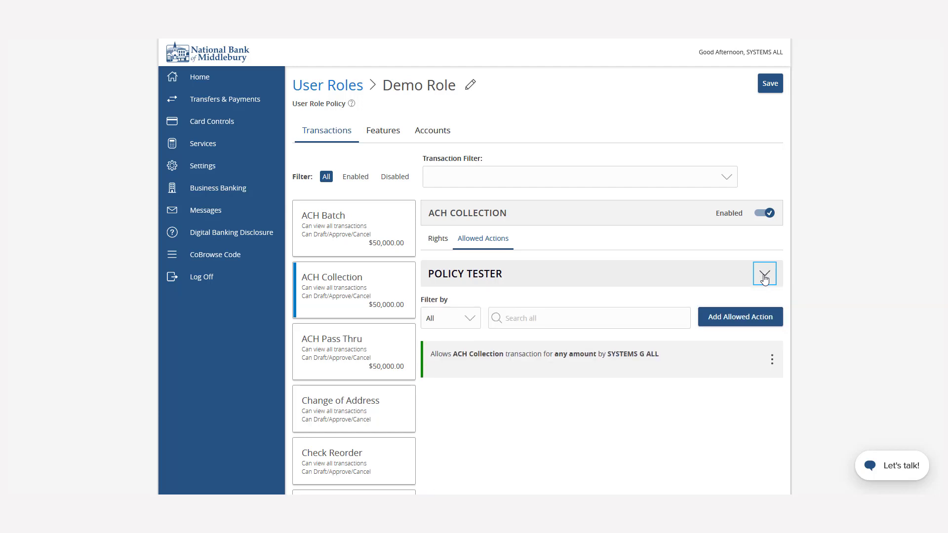
left_click(429, 242)
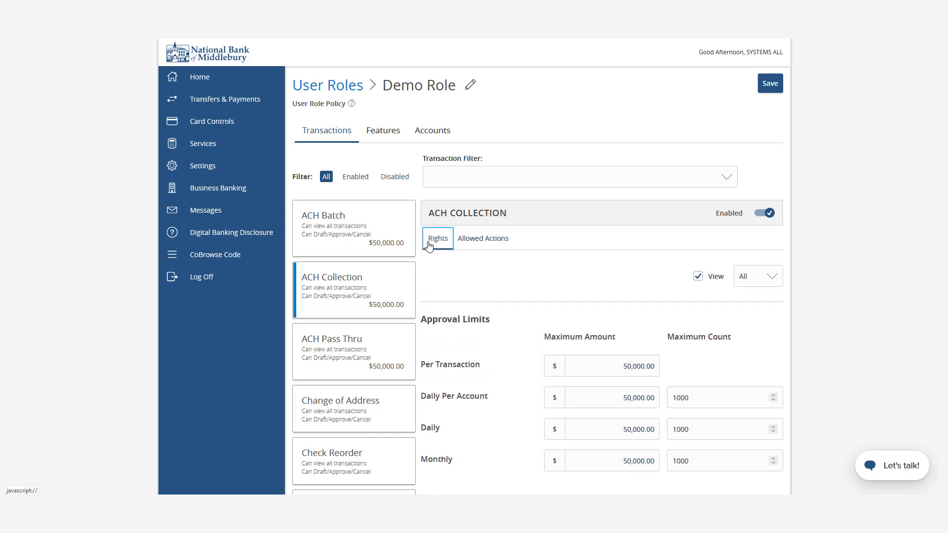
left_click(772, 280)
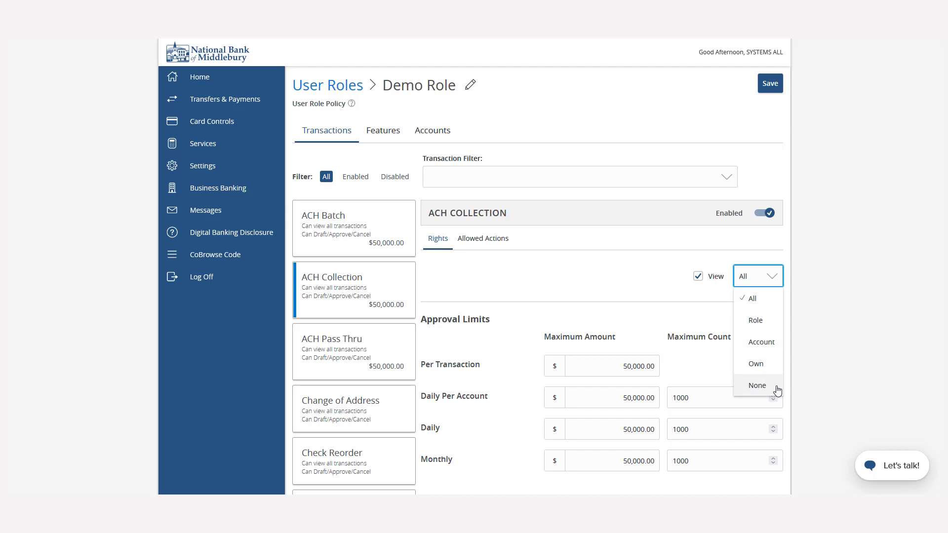
left_click(777, 281)
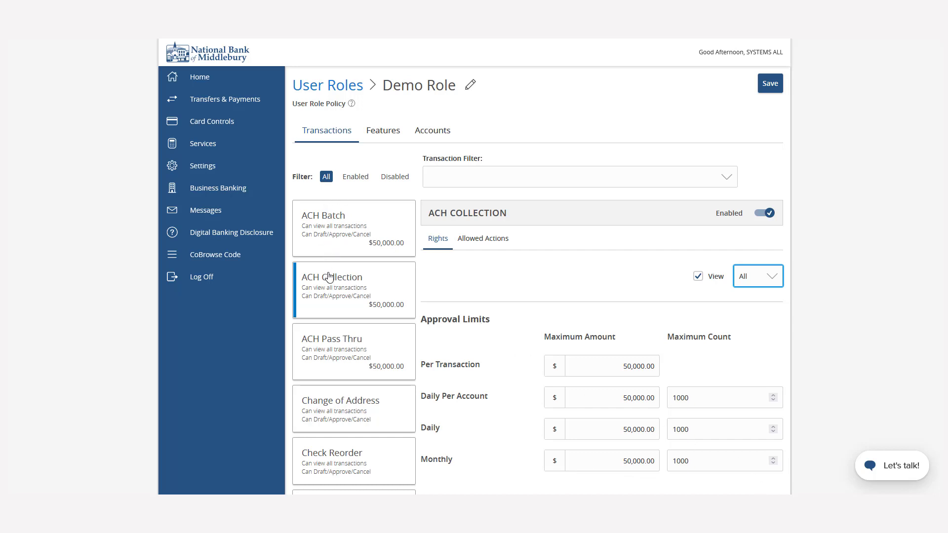
left_click(330, 453)
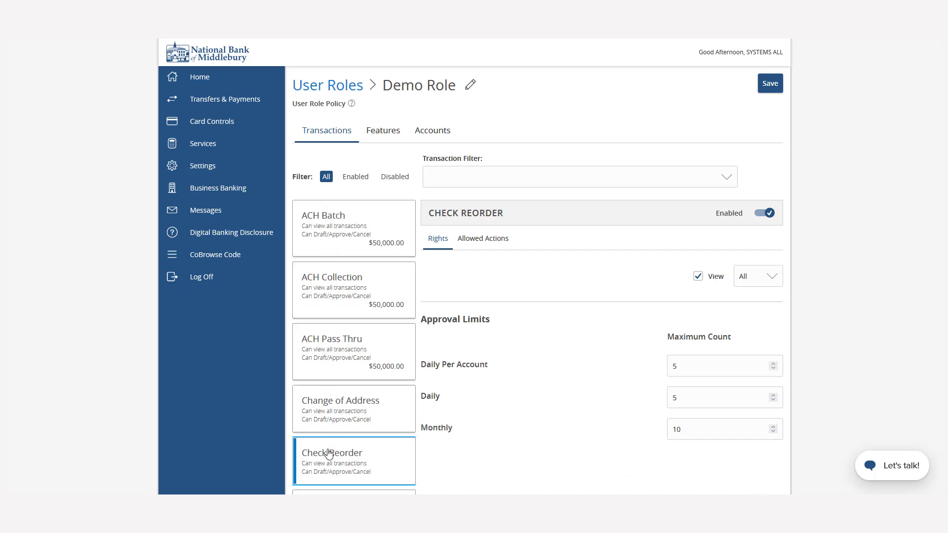
Enable the role's features Access to all payment templates, Can view all recipients, Manage Users, Card Management and Loan Payments.
left_click(388, 138)
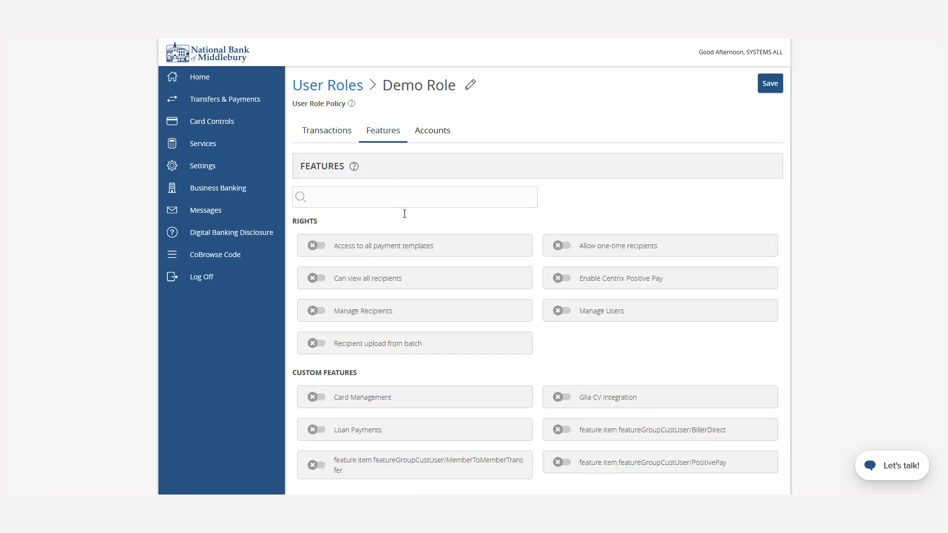
left_click(414, 257)
left_click(423, 280)
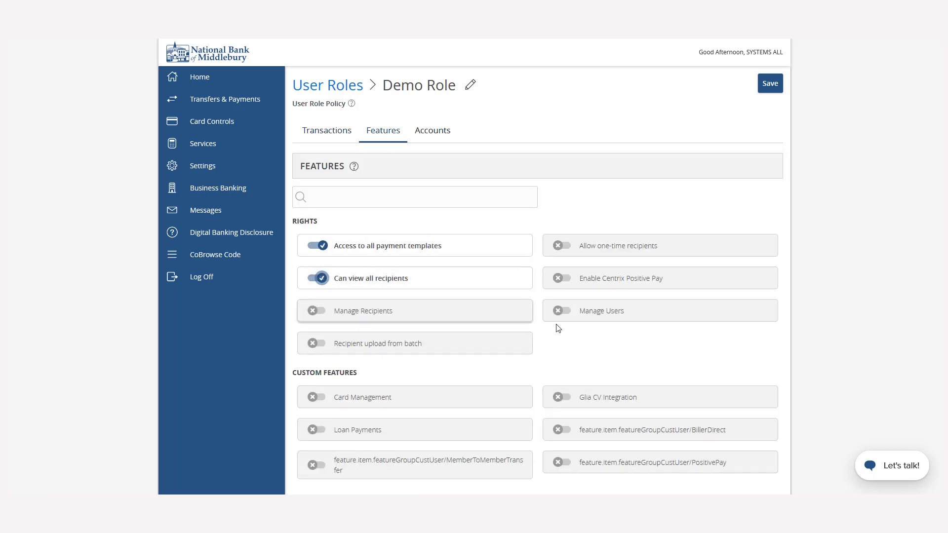
left_click(614, 315)
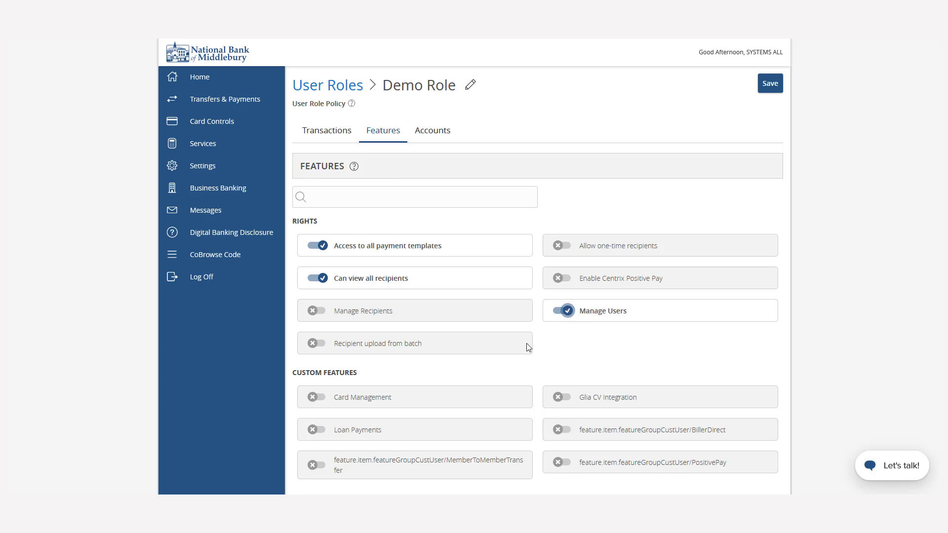
left_click(419, 399)
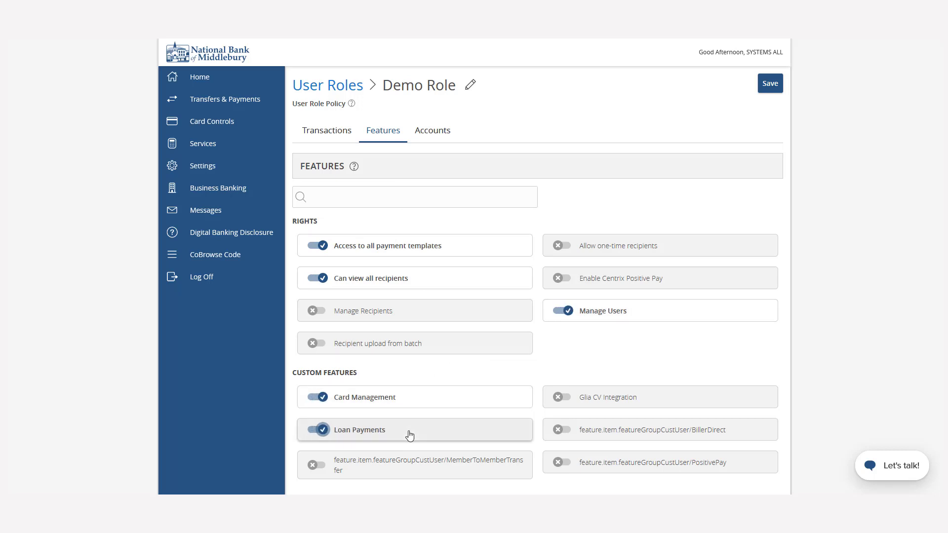
Allow viewing the first Small Business Advantage account, deposits to HELOC Flex 80 and Fixed Rate First Lien, and withdrawals from all eligible accounts.
left_click(444, 136)
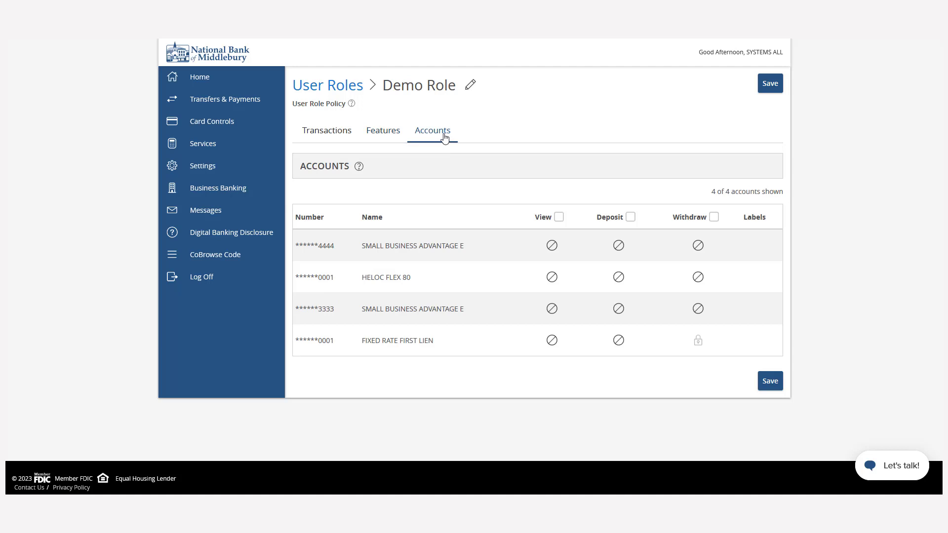
left_click(551, 245)
left_click(618, 277)
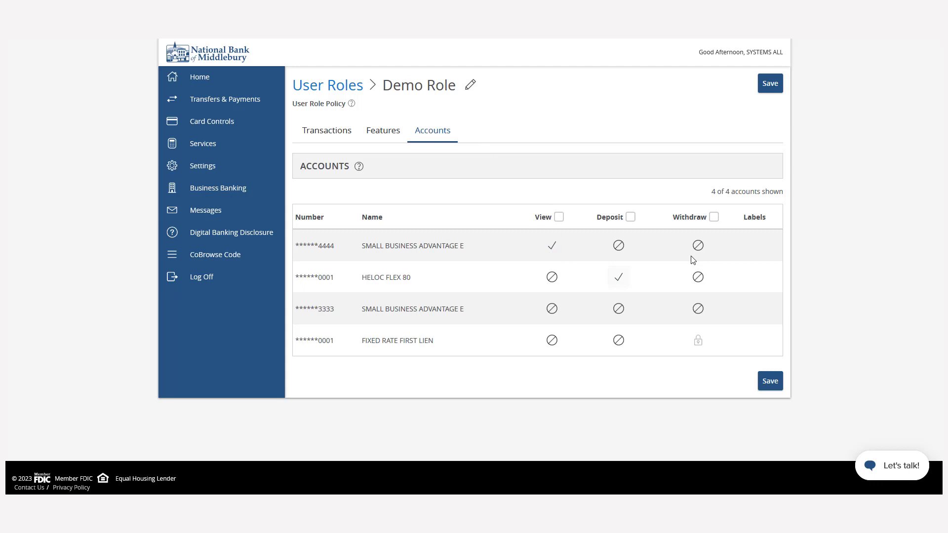
left_click(714, 218)
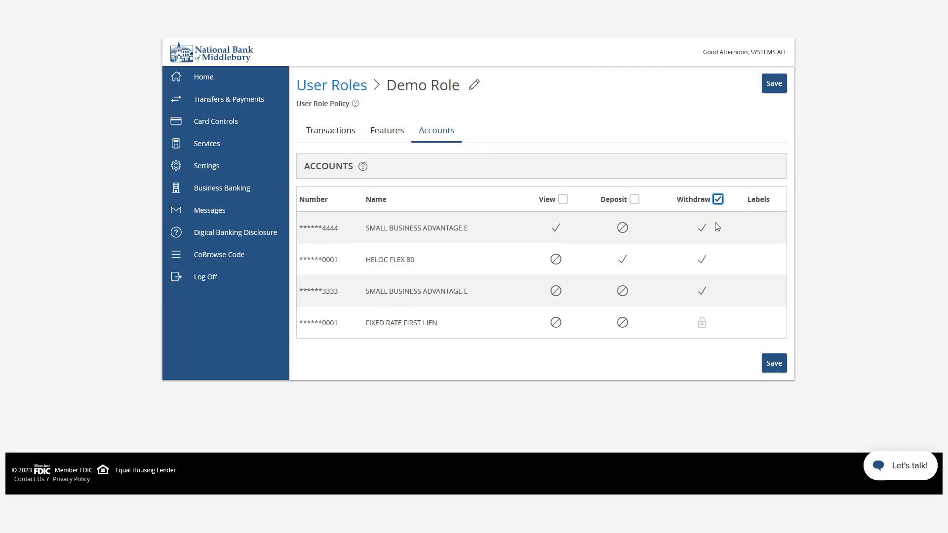
left_click(622, 323)
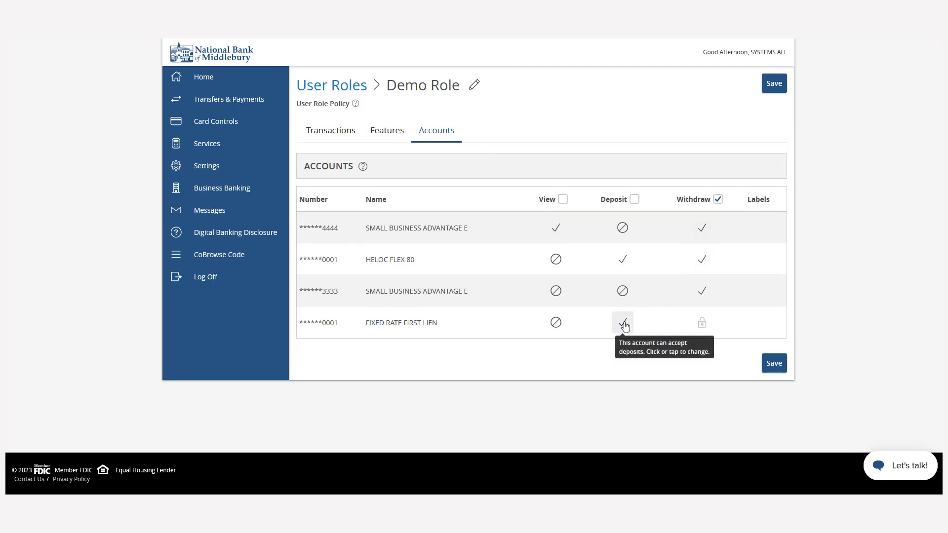
Save the Demo Role policy and return to the list of user roles.
left_click(773, 365)
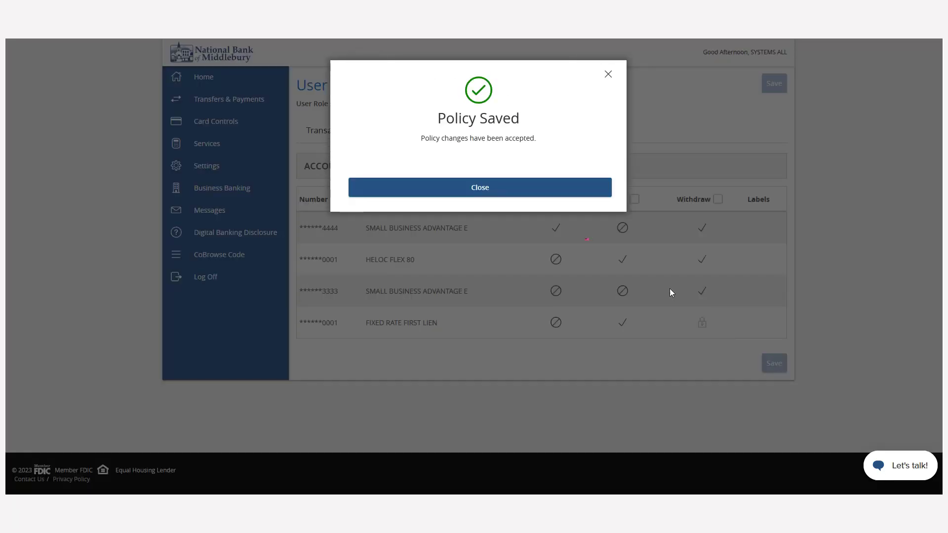
left_click(590, 190)
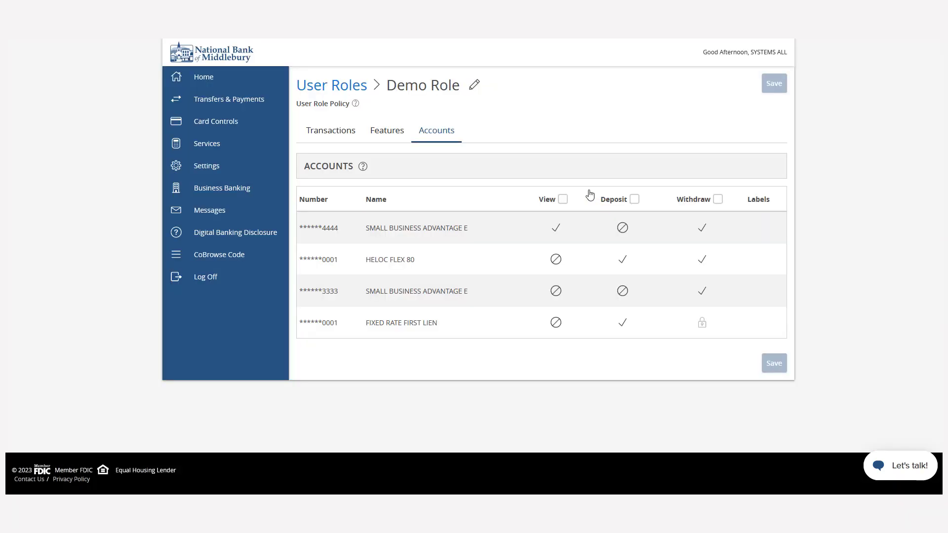
left_click(360, 88)
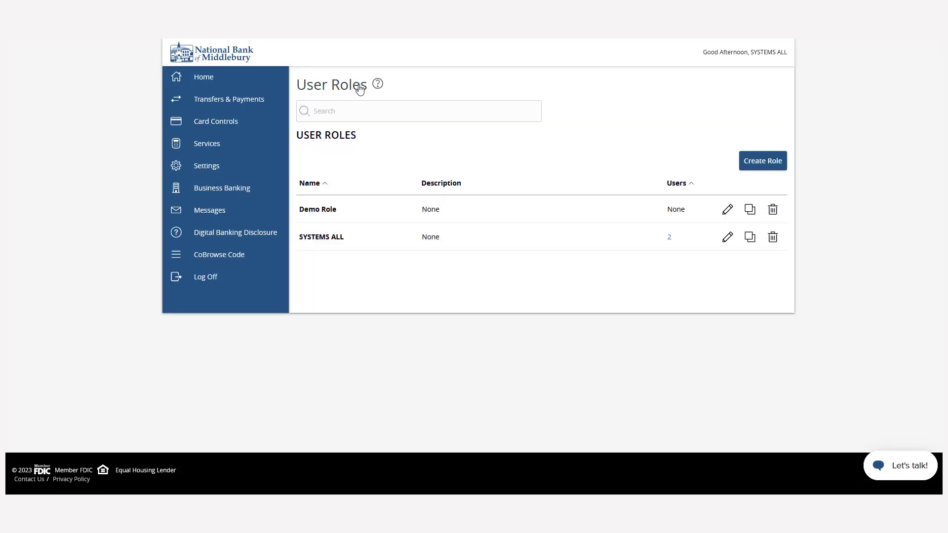